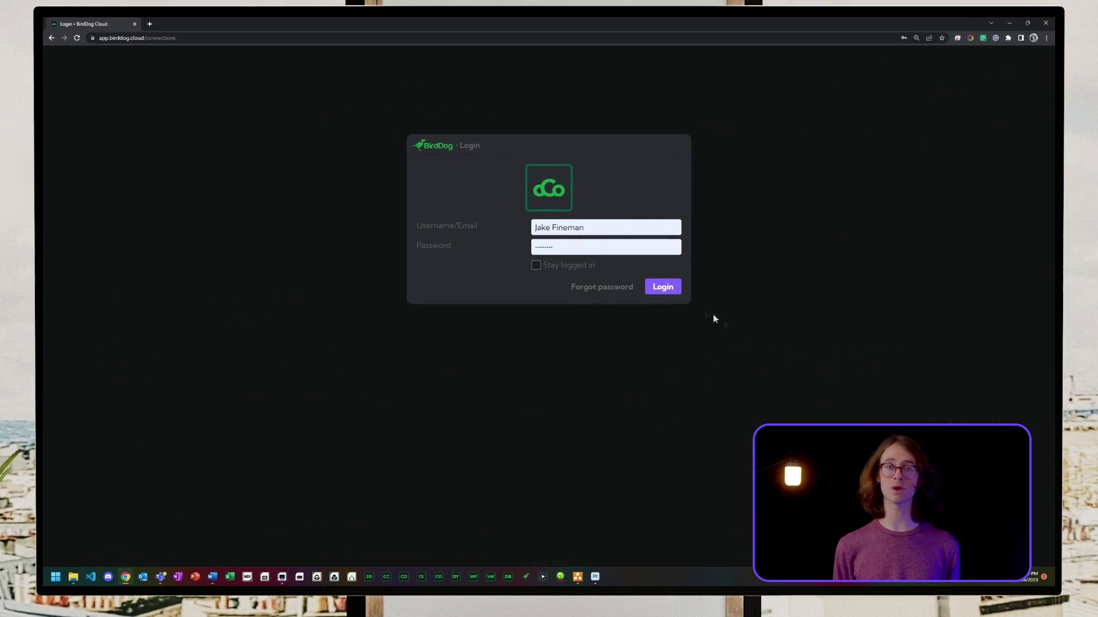
# Step: Sign in to BirdDog Cloud and browse the endpoints to Monterey | Endpoint's connections
pyautogui.click(675, 292)
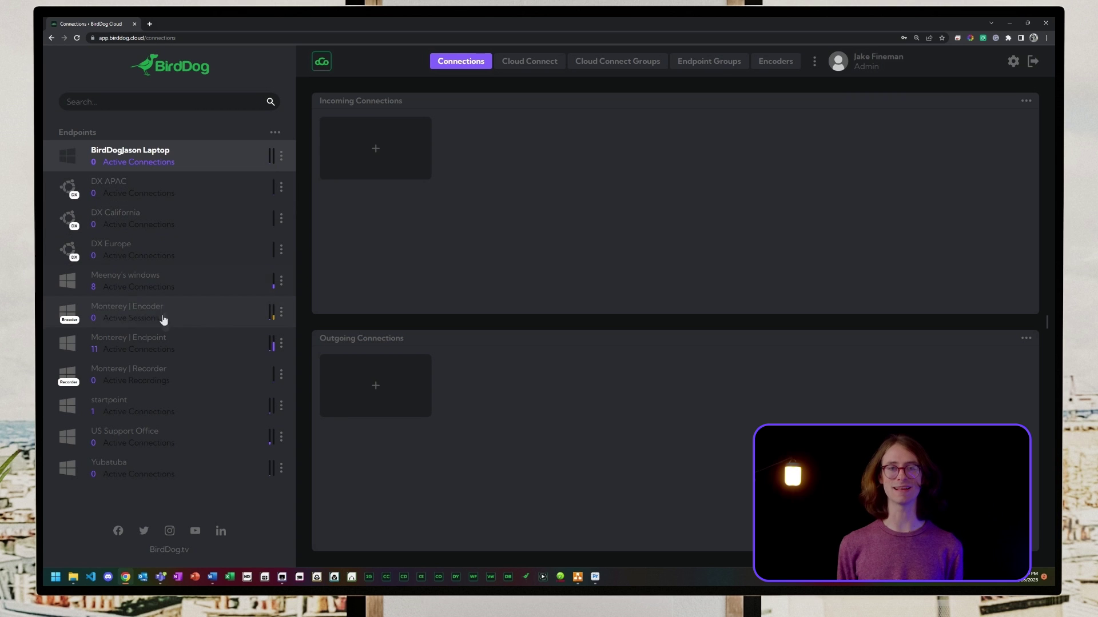
pyautogui.click(174, 449)
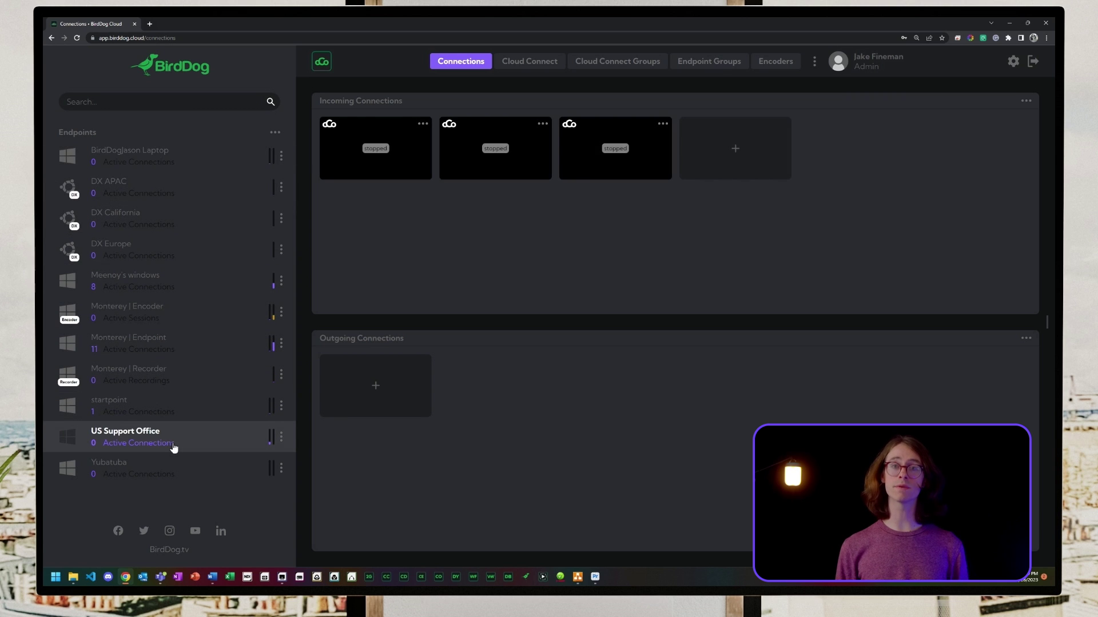
pyautogui.click(182, 374)
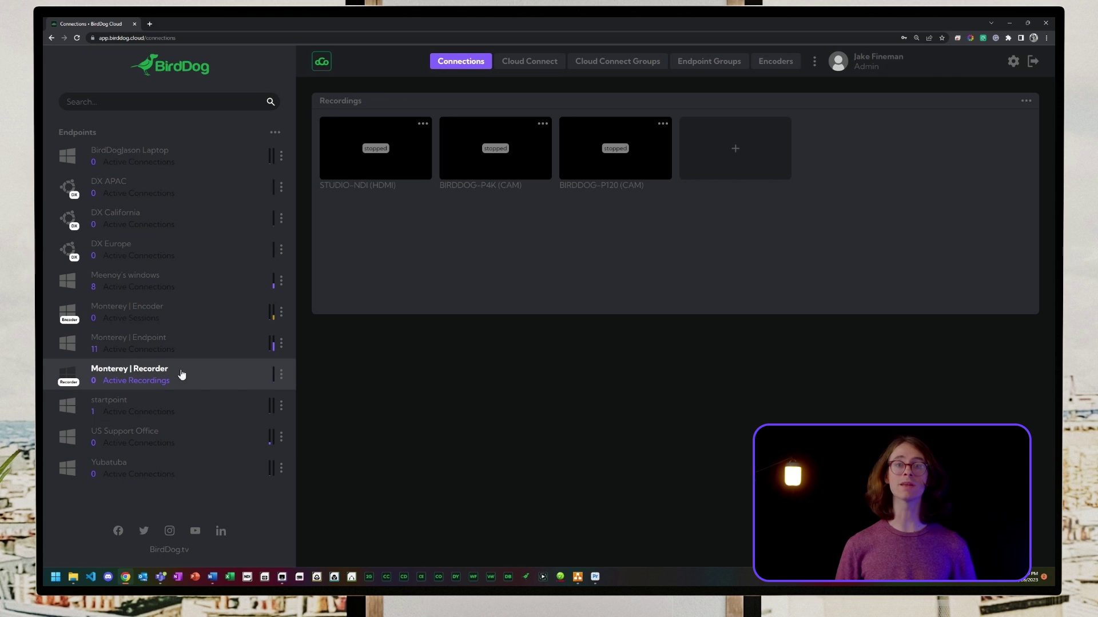
pyautogui.click(182, 350)
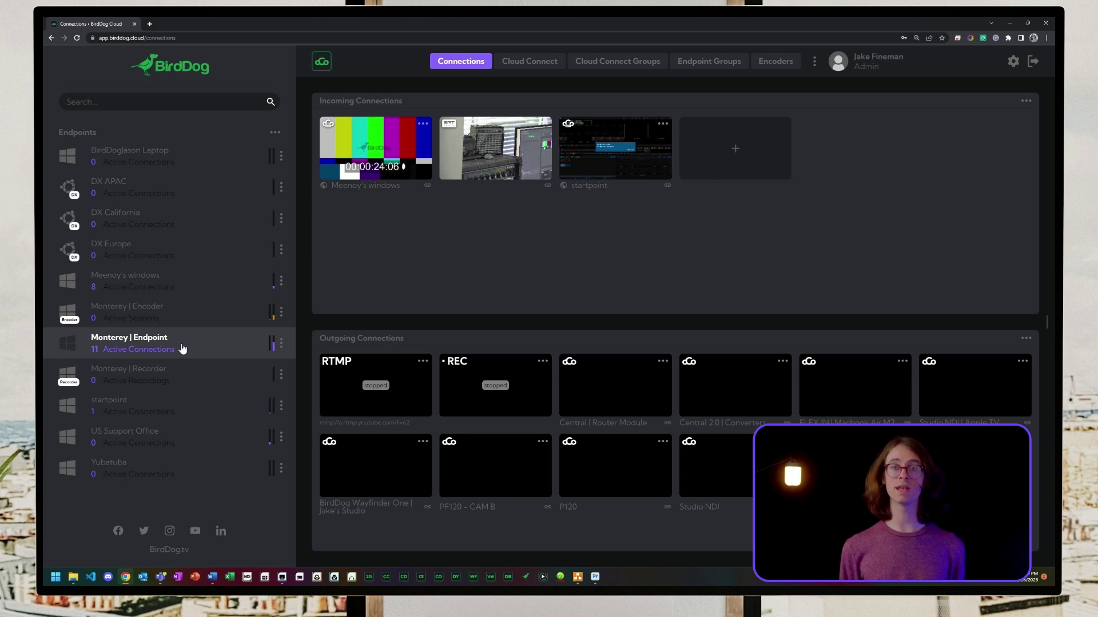
# Step: Stop the colour-bars incoming stream, then begin a new outgoing connection for US Support Office
pyautogui.rightClick(405, 175)
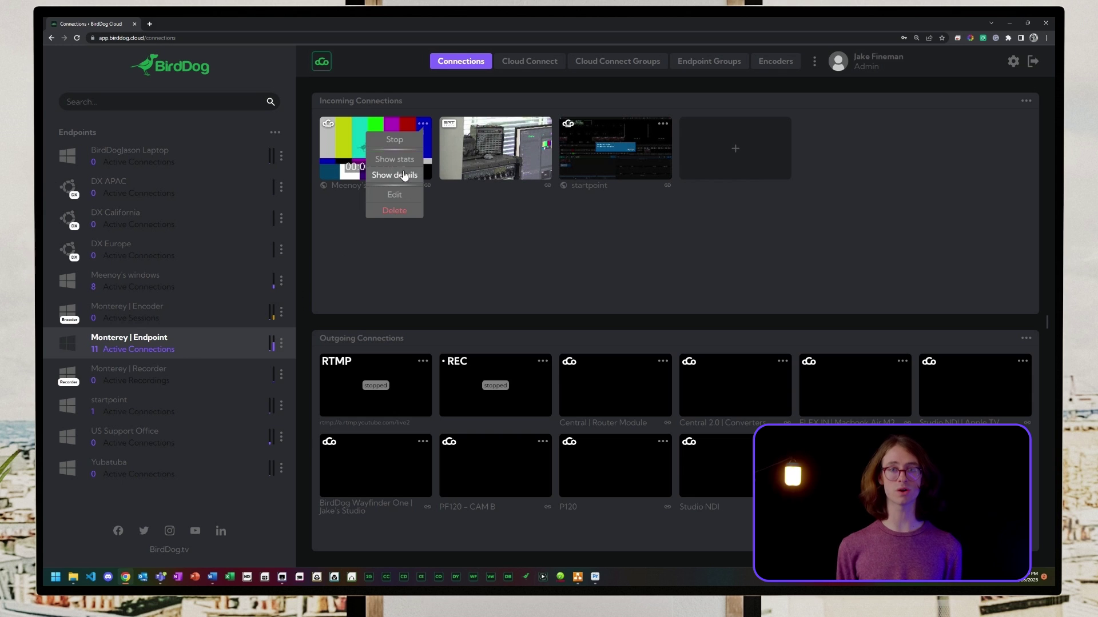
pyautogui.click(390, 143)
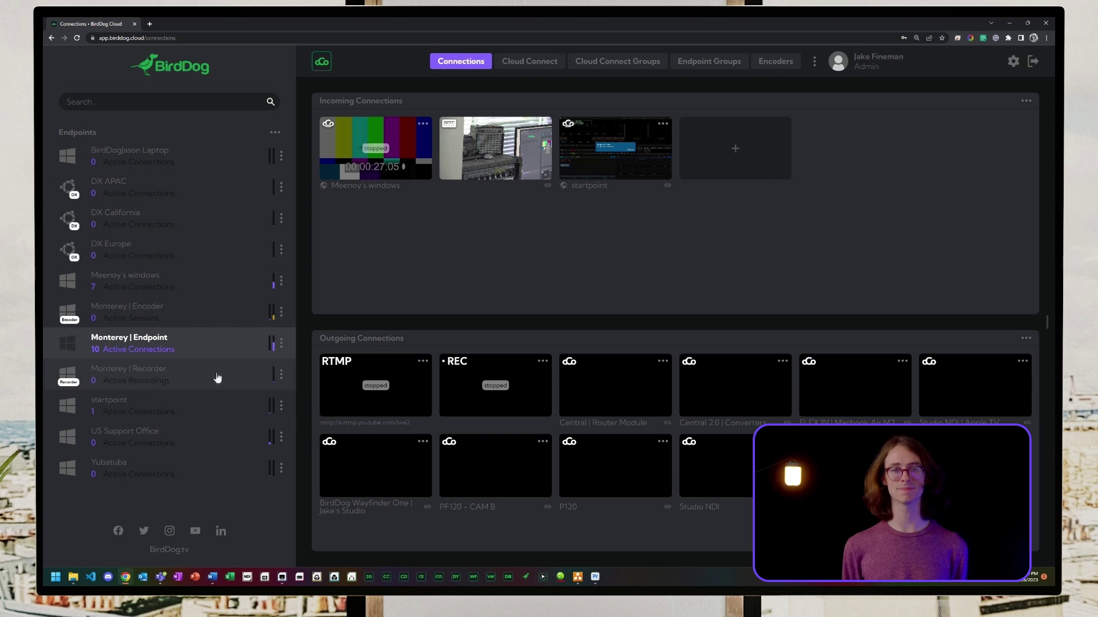
pyautogui.click(224, 437)
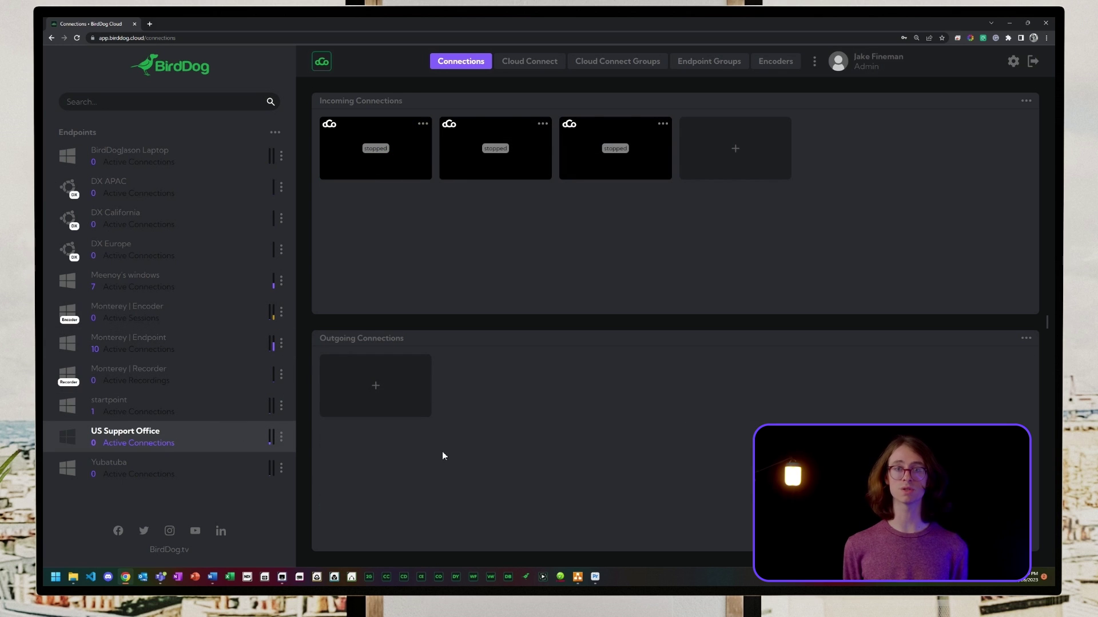
pyautogui.click(405, 403)
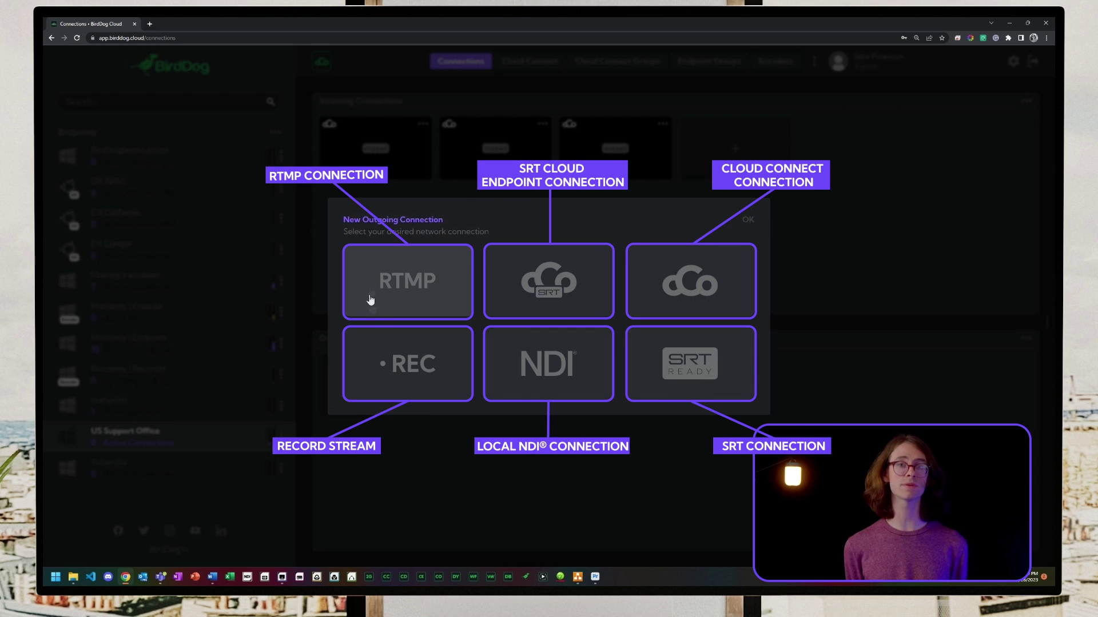
# Step: Choose the SRT Cloud connection type for the new outgoing connection and confirm it
pyautogui.click(578, 315)
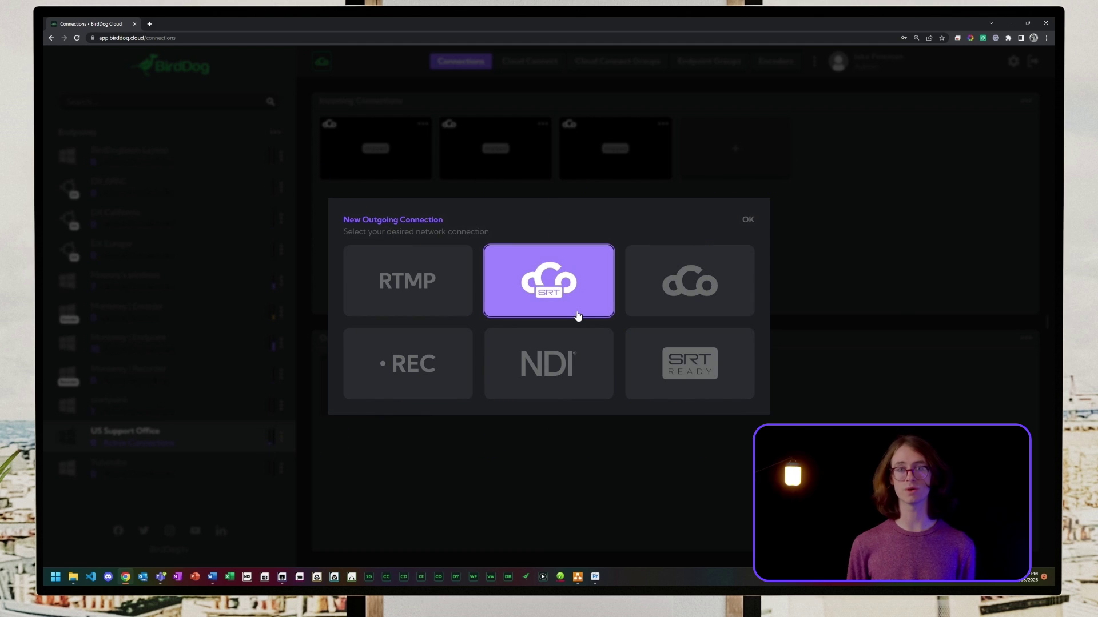
pyautogui.click(746, 221)
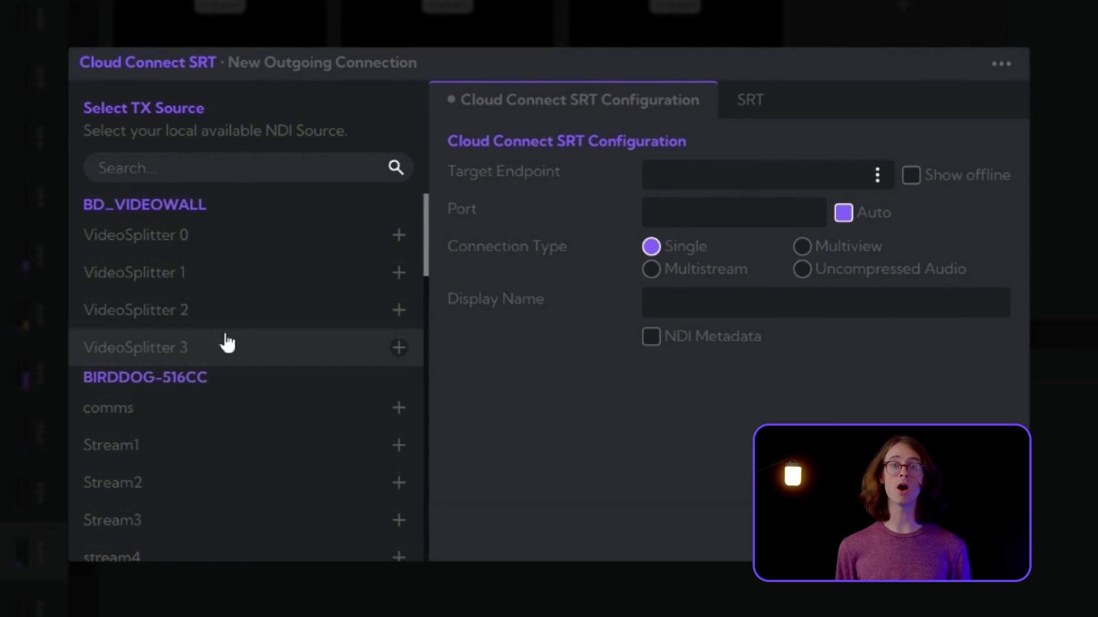
pyautogui.scroll(-3, 371, 328)
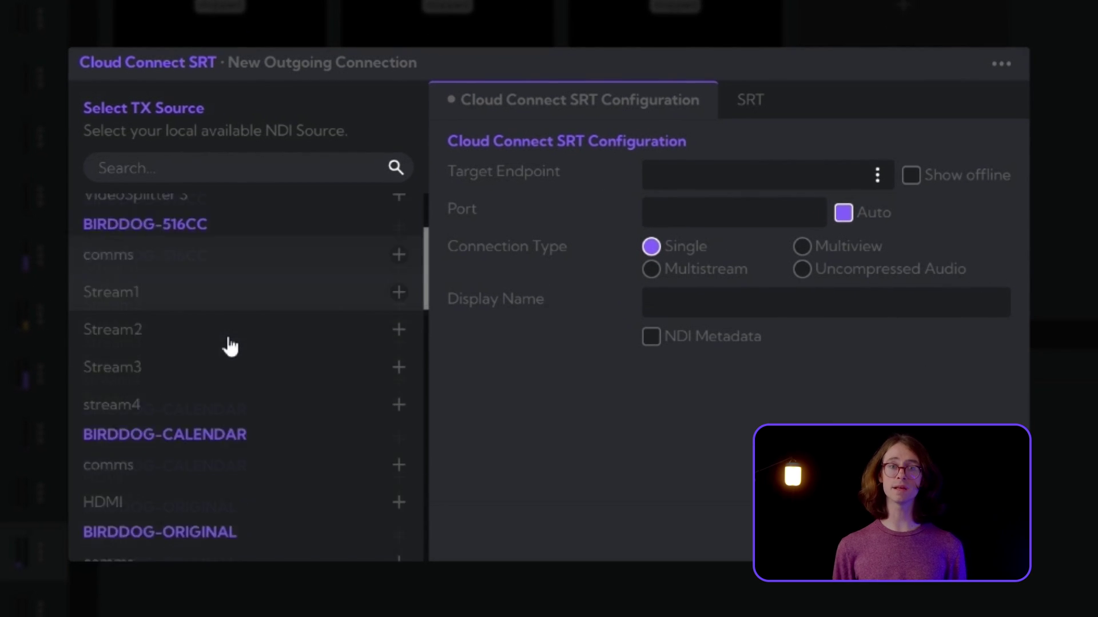
pyautogui.scroll(-6, 230, 343)
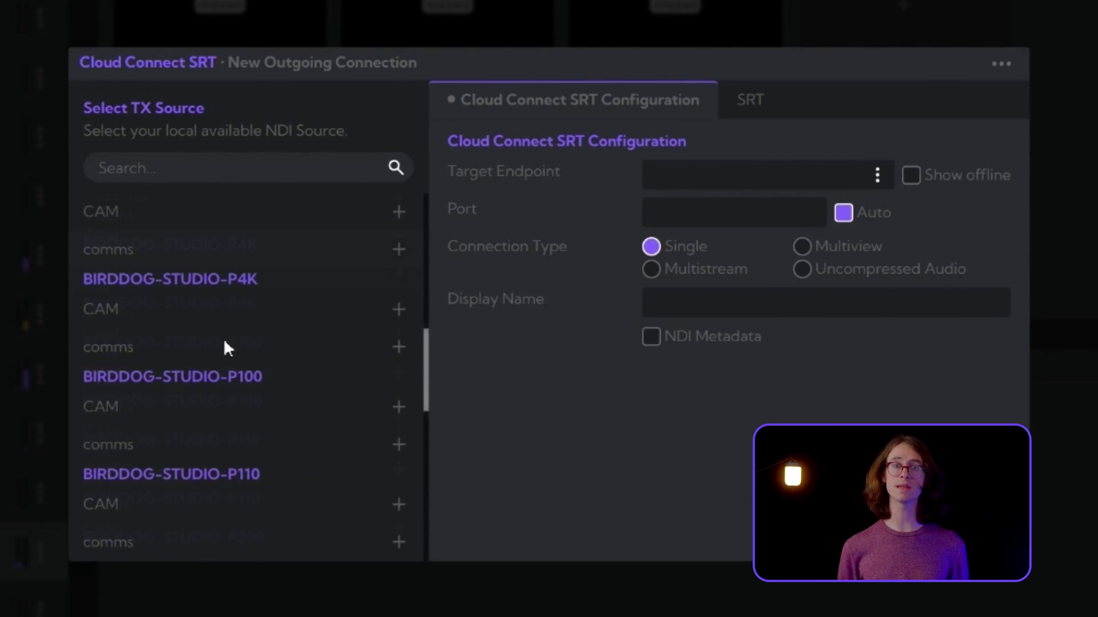
pyautogui.scroll(-8, 227, 349)
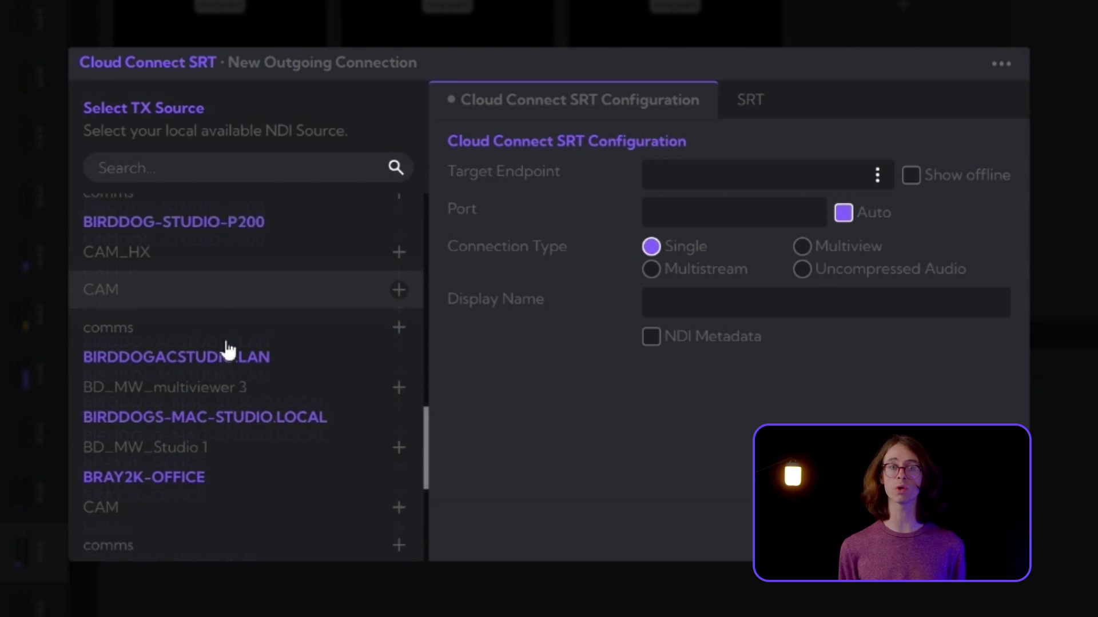
pyautogui.scroll(-5, 224, 342)
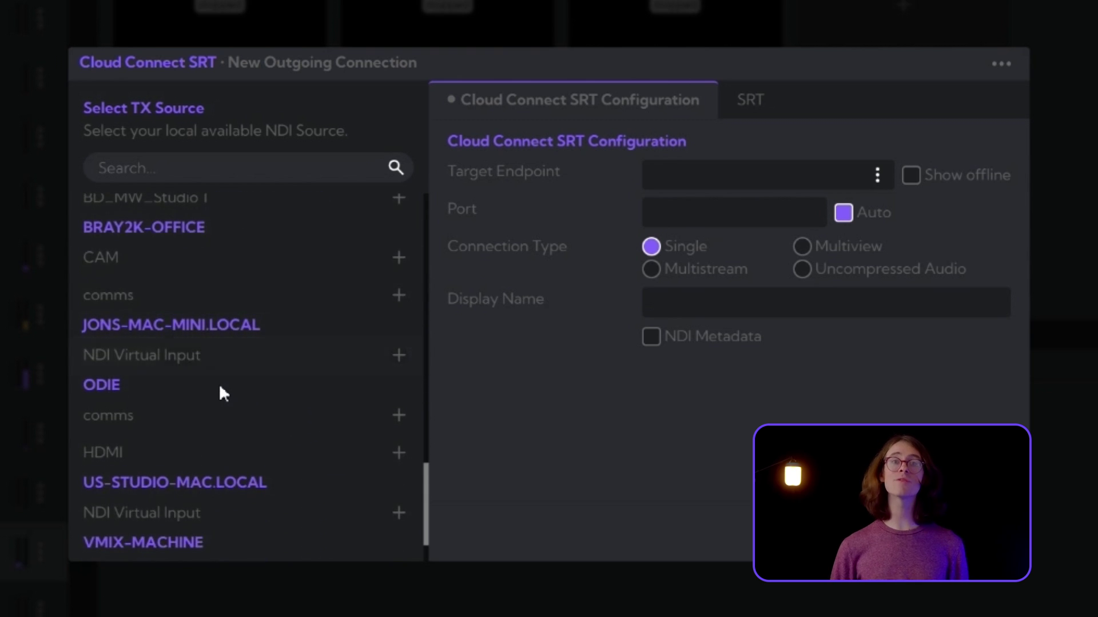
pyautogui.scroll(4, 253, 403)
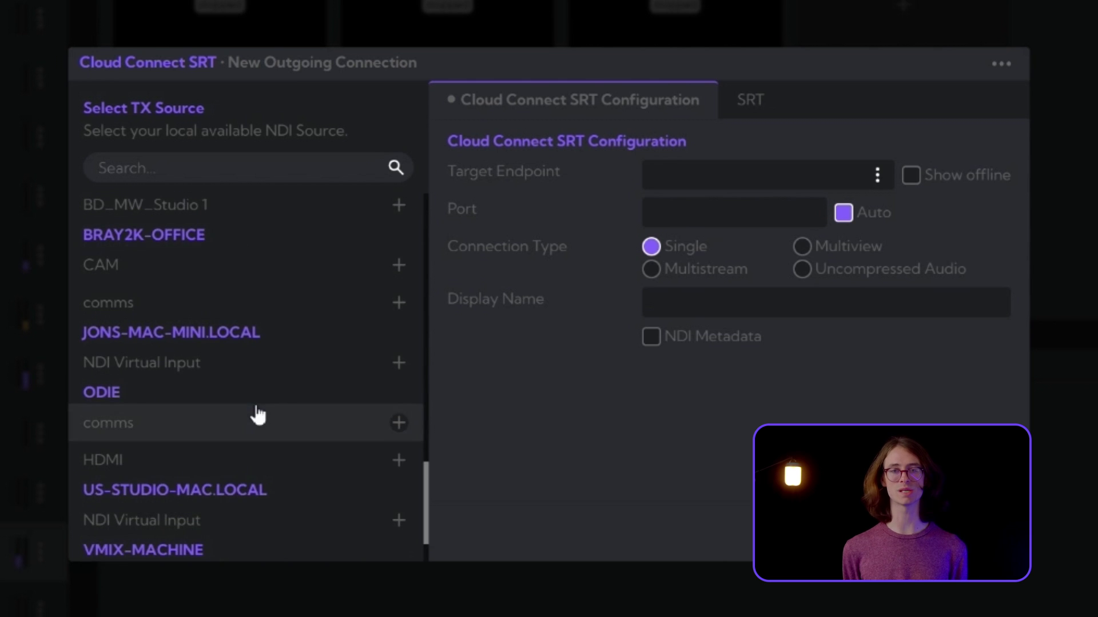
pyautogui.scroll(6, 255, 411)
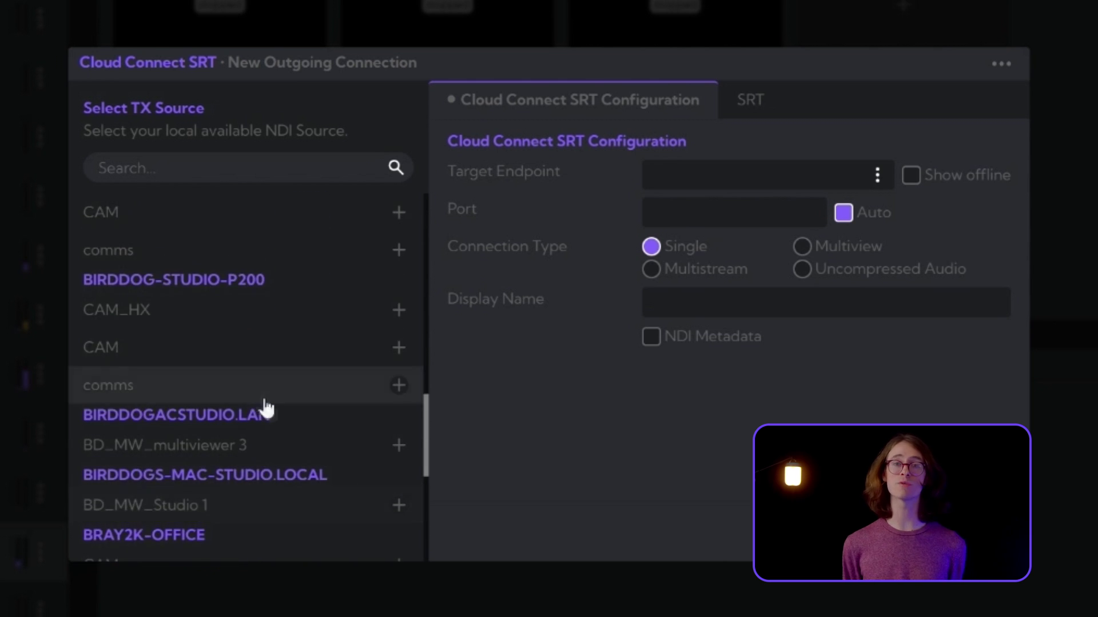
pyautogui.scroll(5, 270, 412)
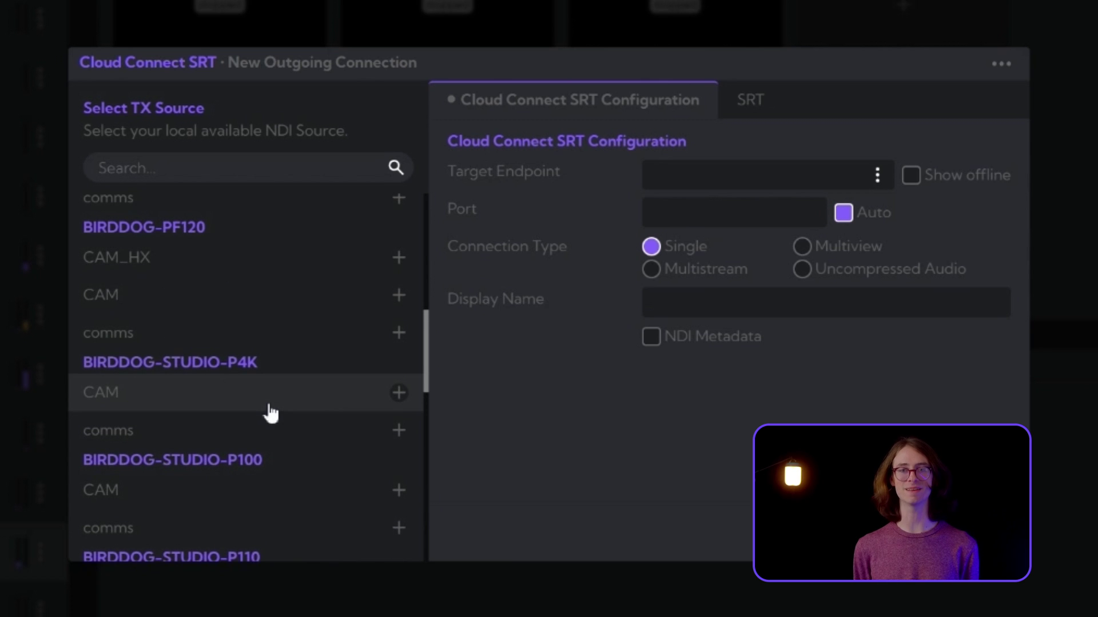
pyautogui.click(227, 398)
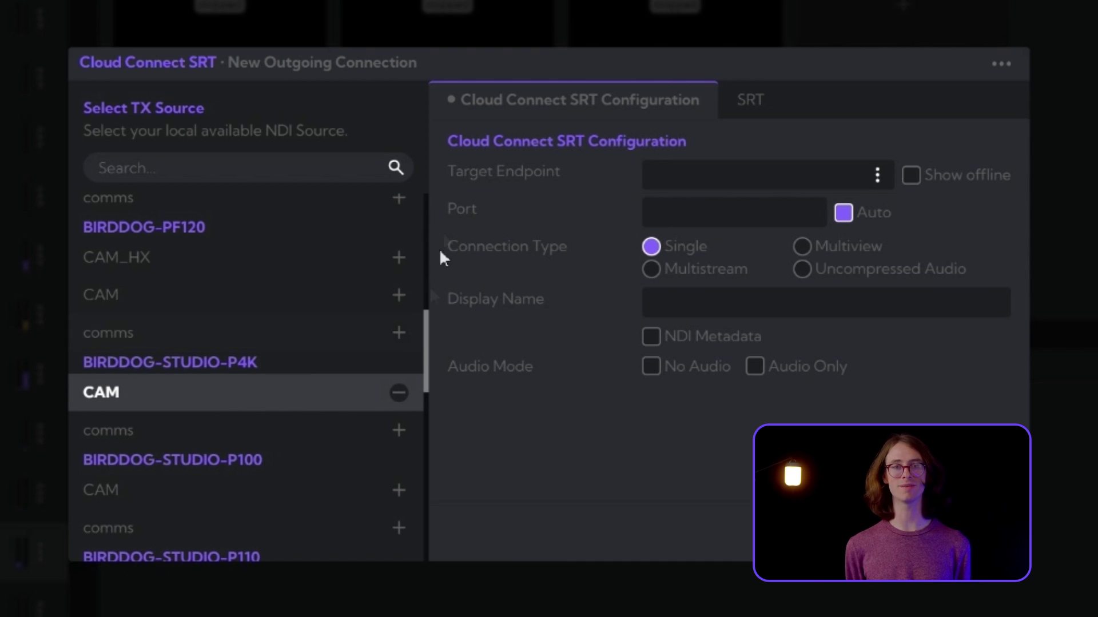
# Step: Send the BIRDDOG-STUDIO-P4K CAM source to target endpoint Monterey | Endpoint on port 5557
pyautogui.click(674, 167)
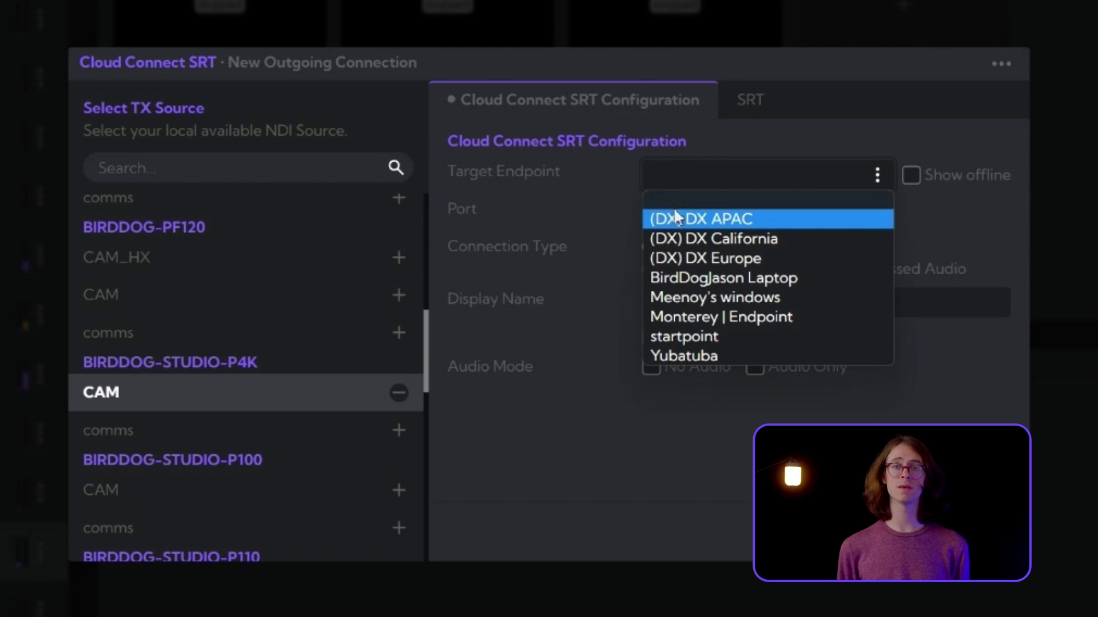
pyautogui.click(691, 325)
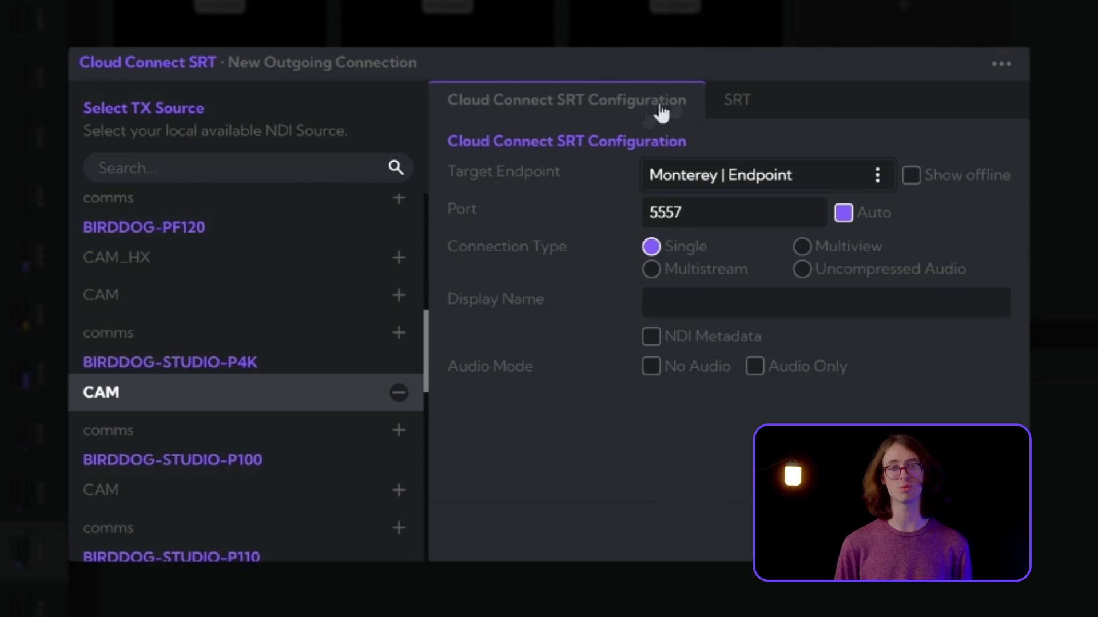
pyautogui.click(734, 108)
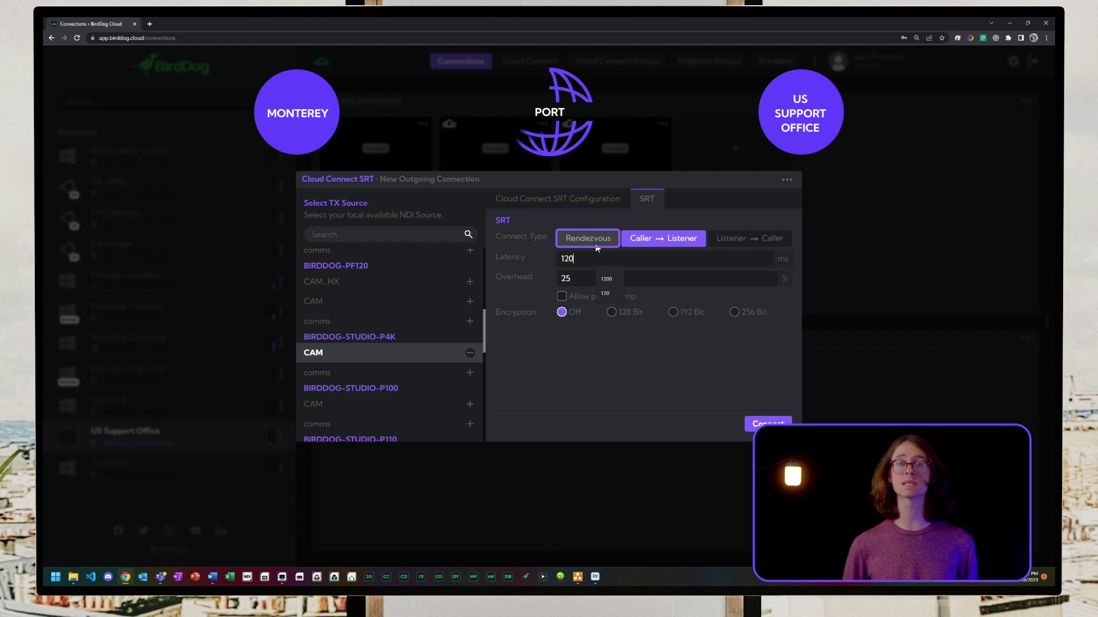
# Step: Set SRT to Caller → Listener, 120 ms latency, 25% overhead and 256 Bit encryption
pyautogui.click(650, 238)
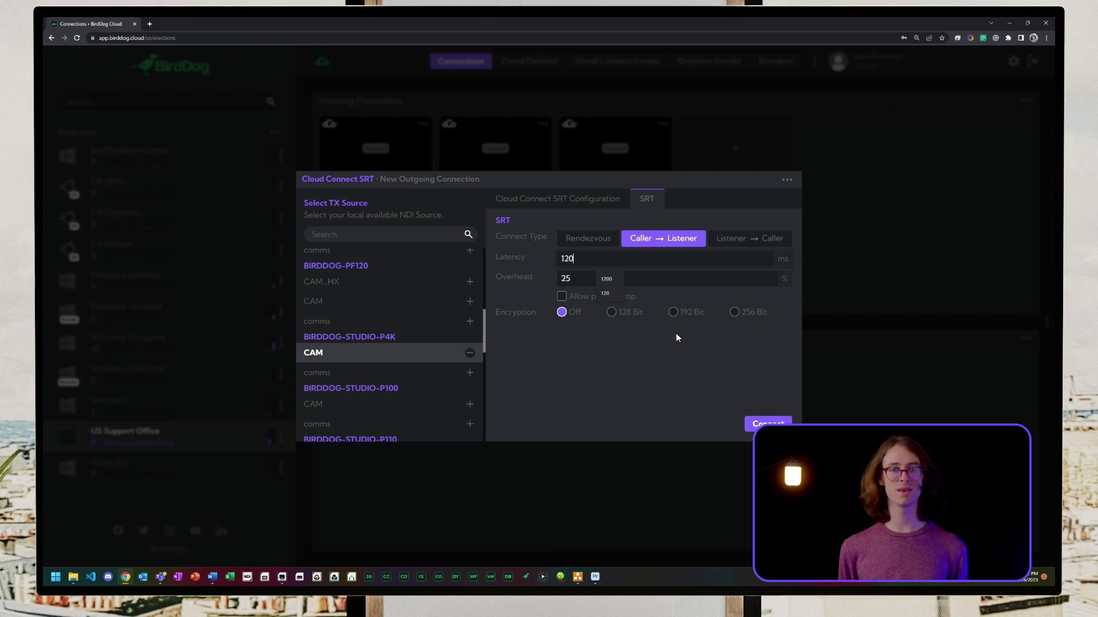
pyautogui.click(589, 279)
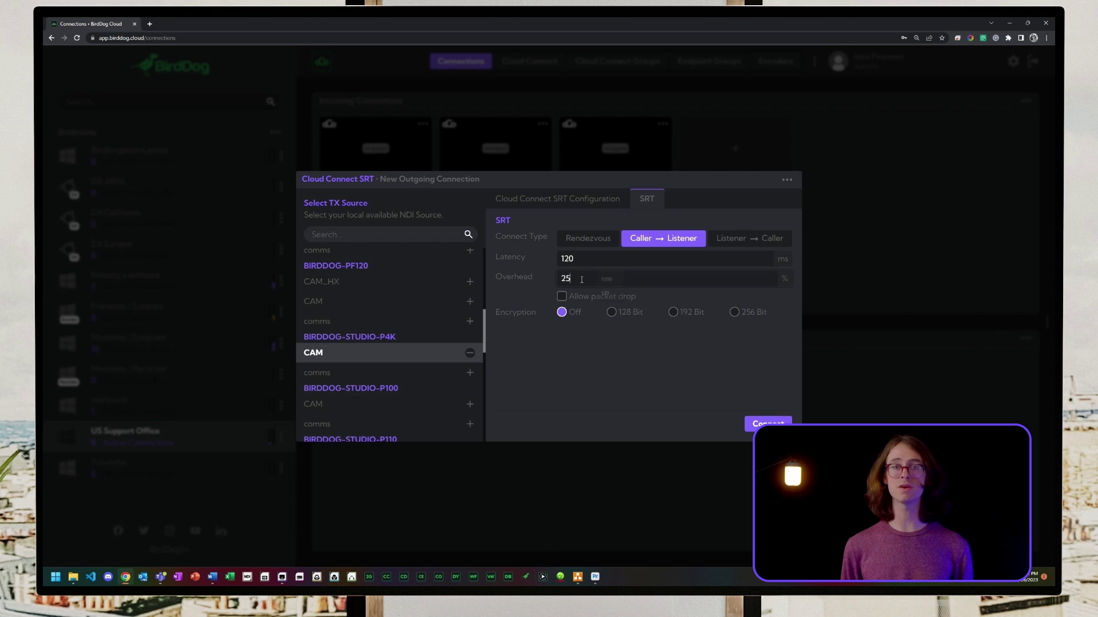
pyautogui.click(614, 311)
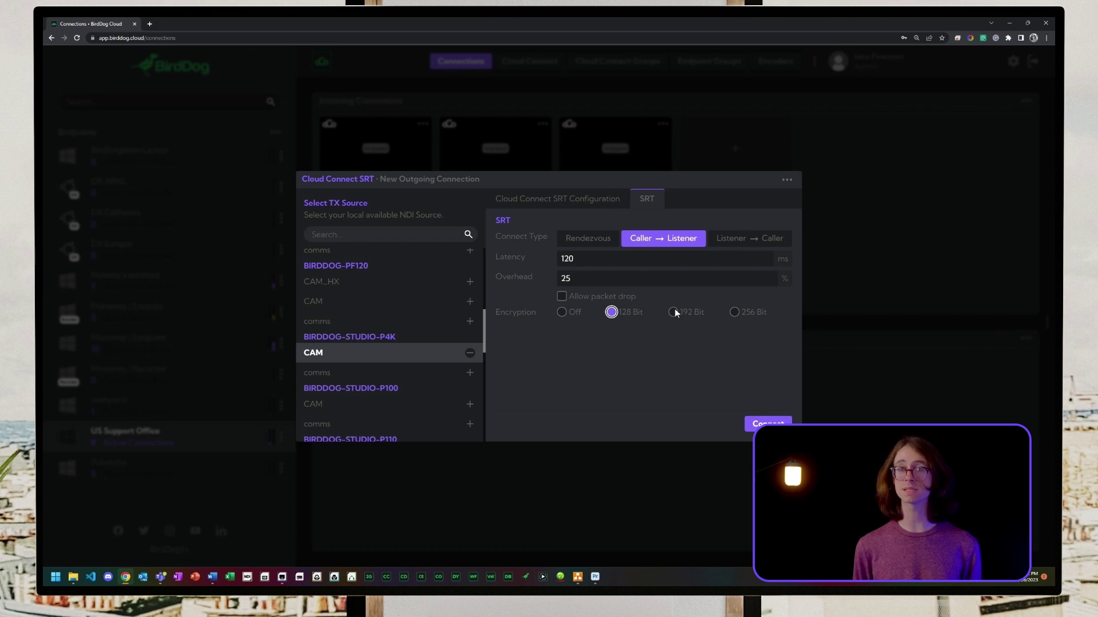
pyautogui.click(675, 310)
pyautogui.click(733, 312)
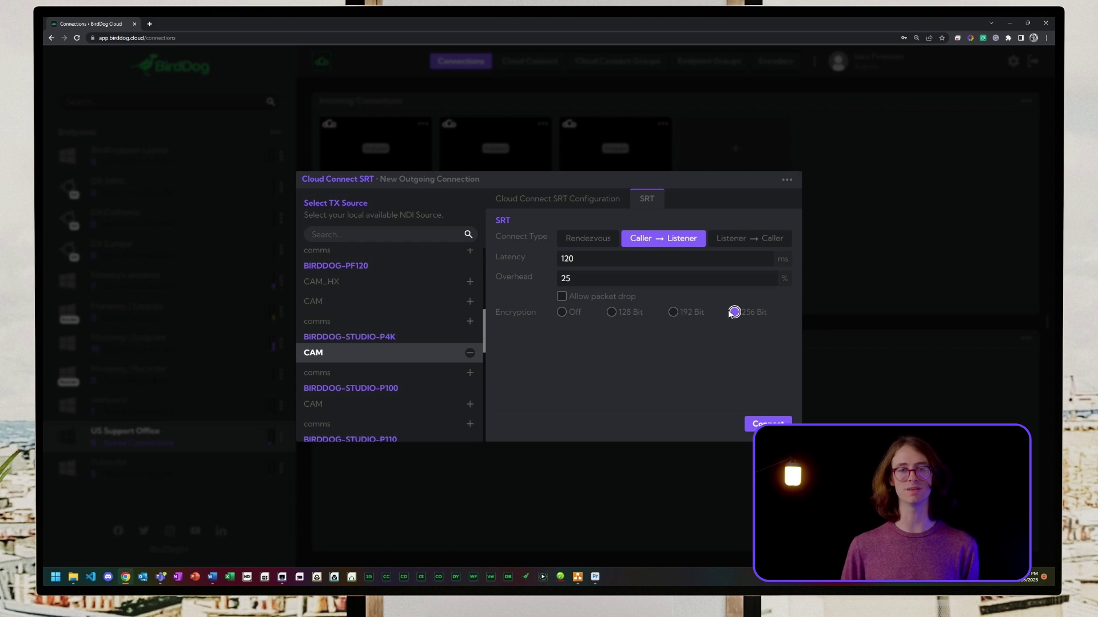
pyautogui.click(575, 204)
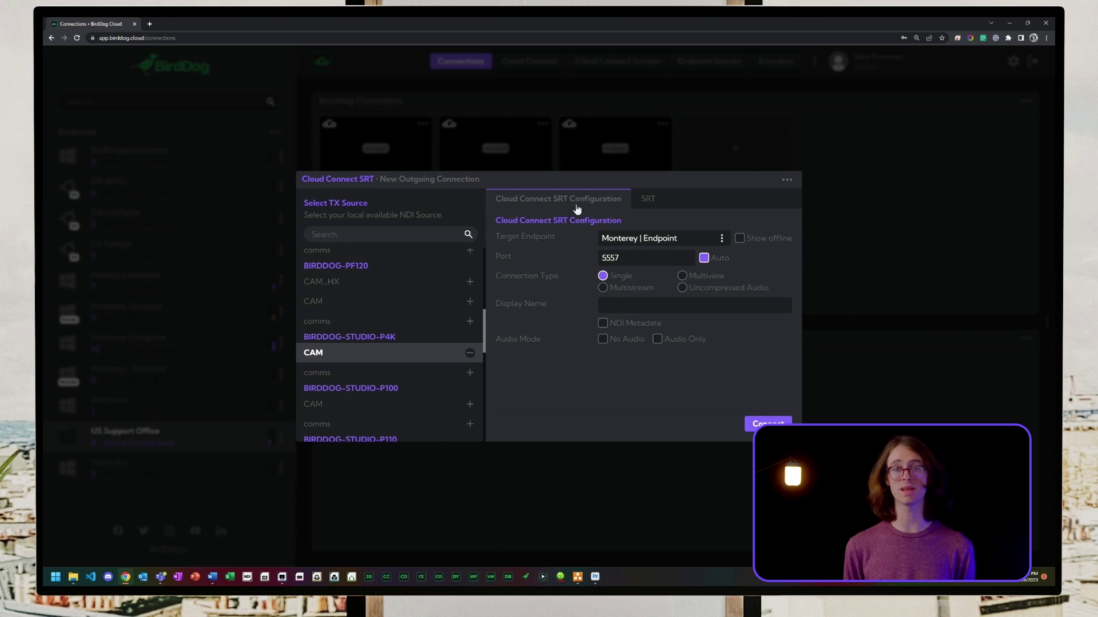
# Step: Give the connection a PTZ display name, with NDI Metadata enabled, and connect it
pyautogui.click(623, 305)
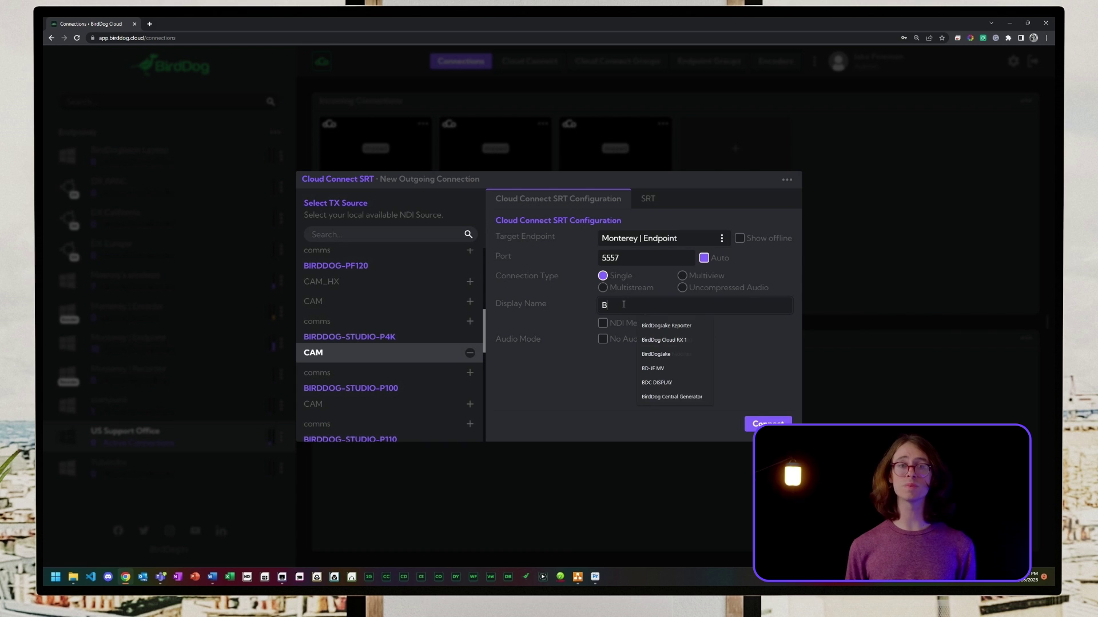
pyautogui.write('BirdDogJake')
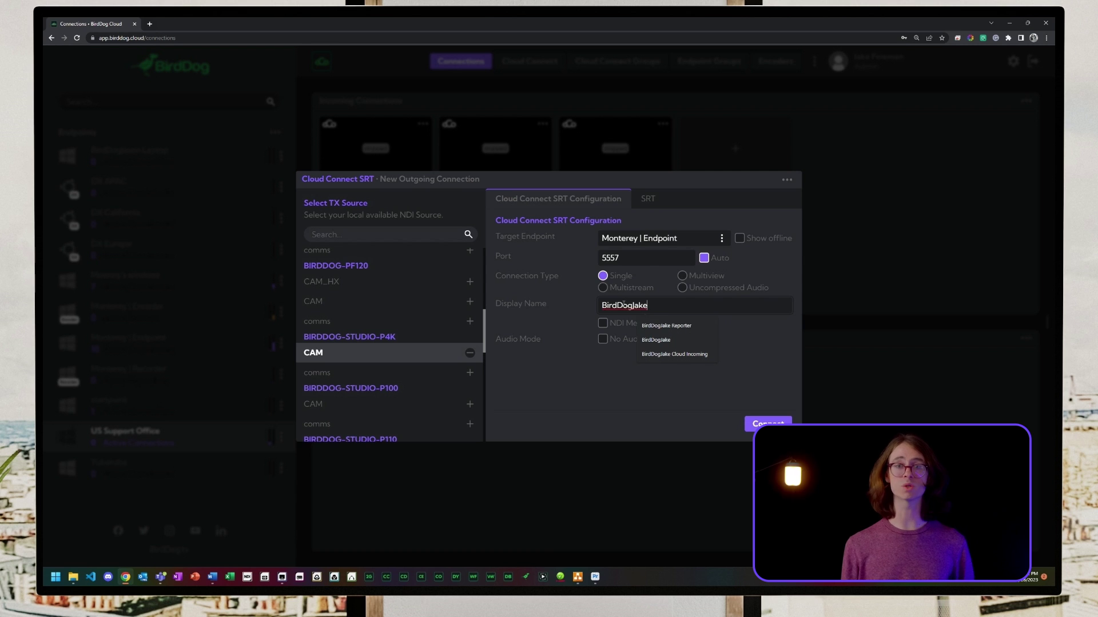
pyautogui.press('BackSpace')
pyautogui.press('BackSpace')
pyautogui.press('BackSpace')
pyautogui.write('on')
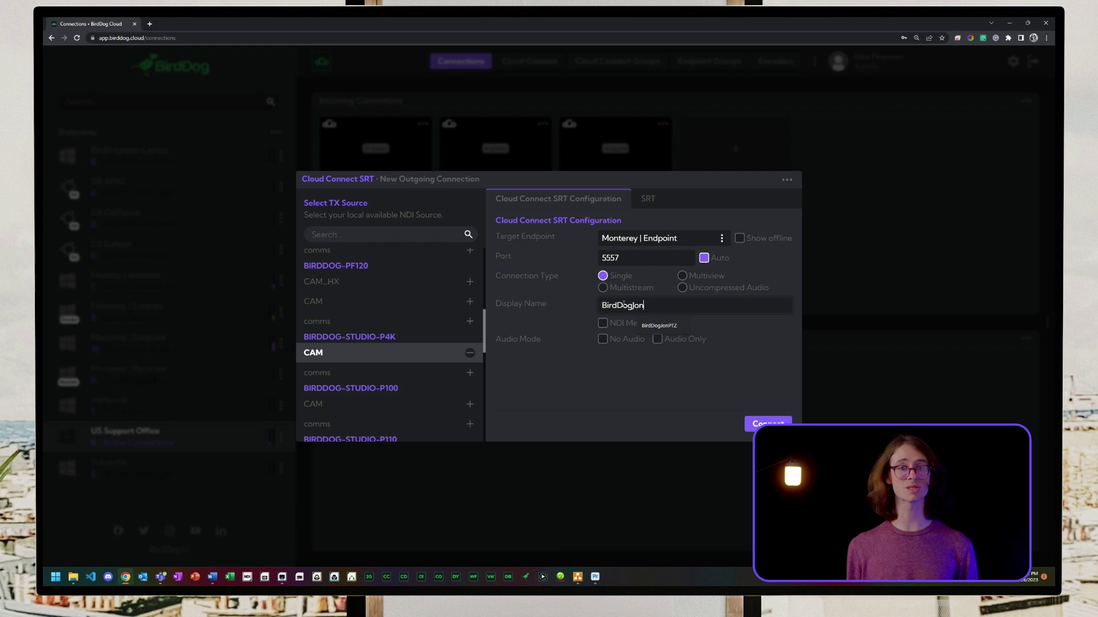
pyautogui.write('PT')
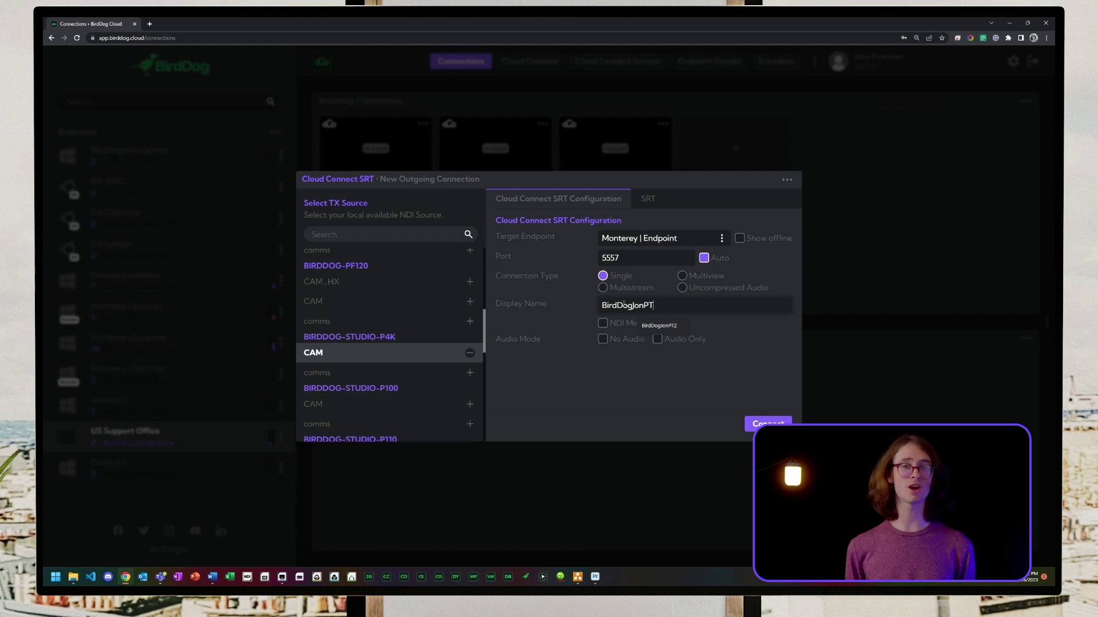
pyautogui.write('Z')
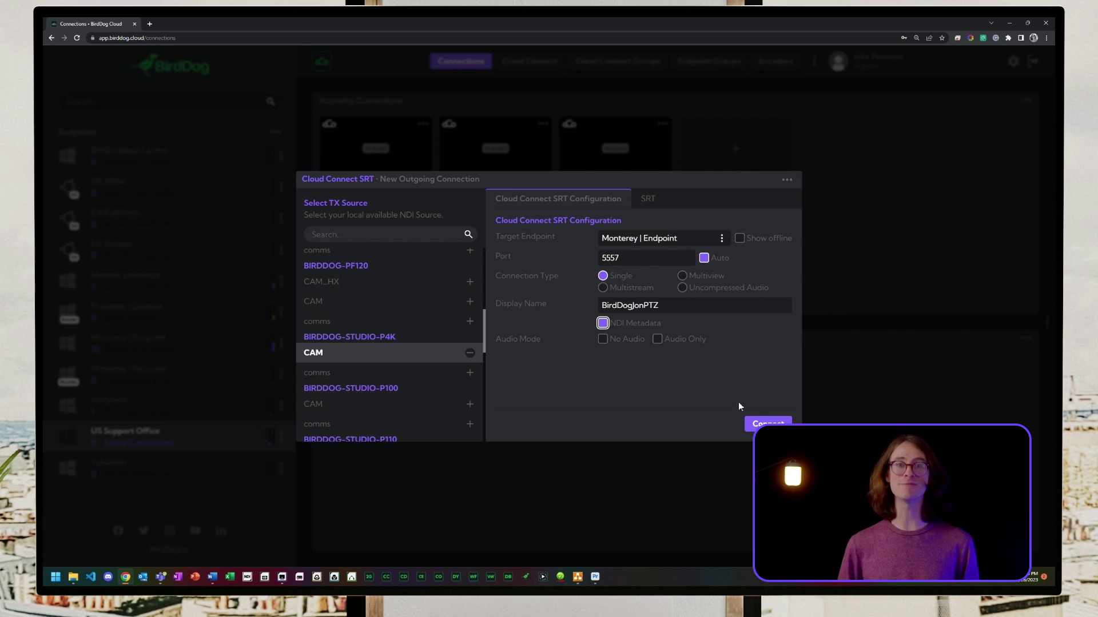
pyautogui.click(754, 424)
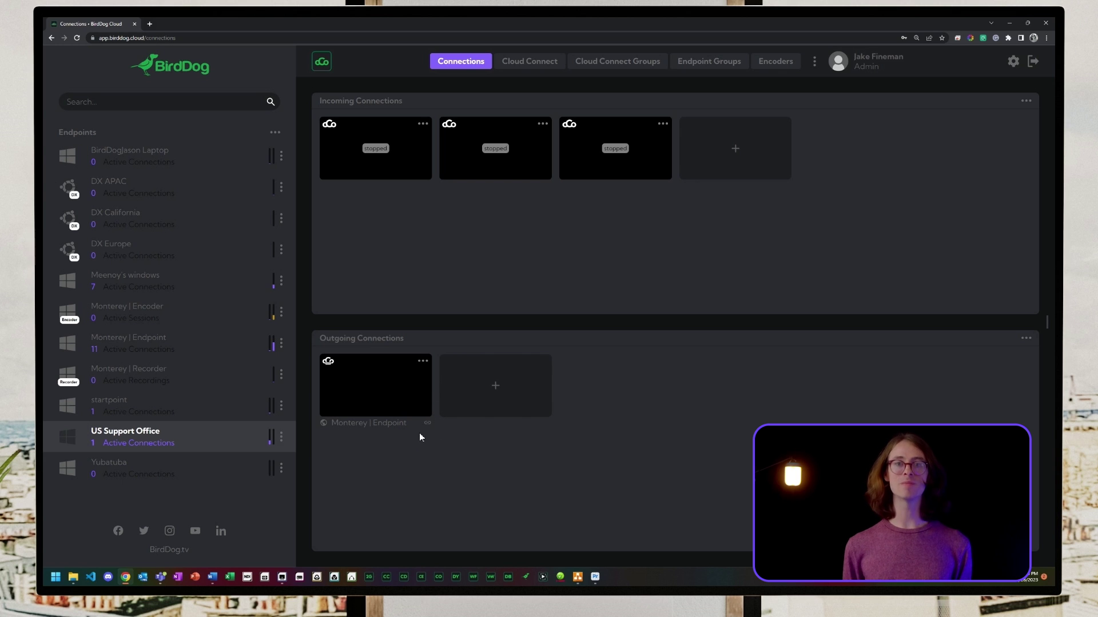
# Step: Show streaming stats on the connection preview and open its Connection Details panel
pyautogui.click(423, 364)
pyautogui.click(407, 401)
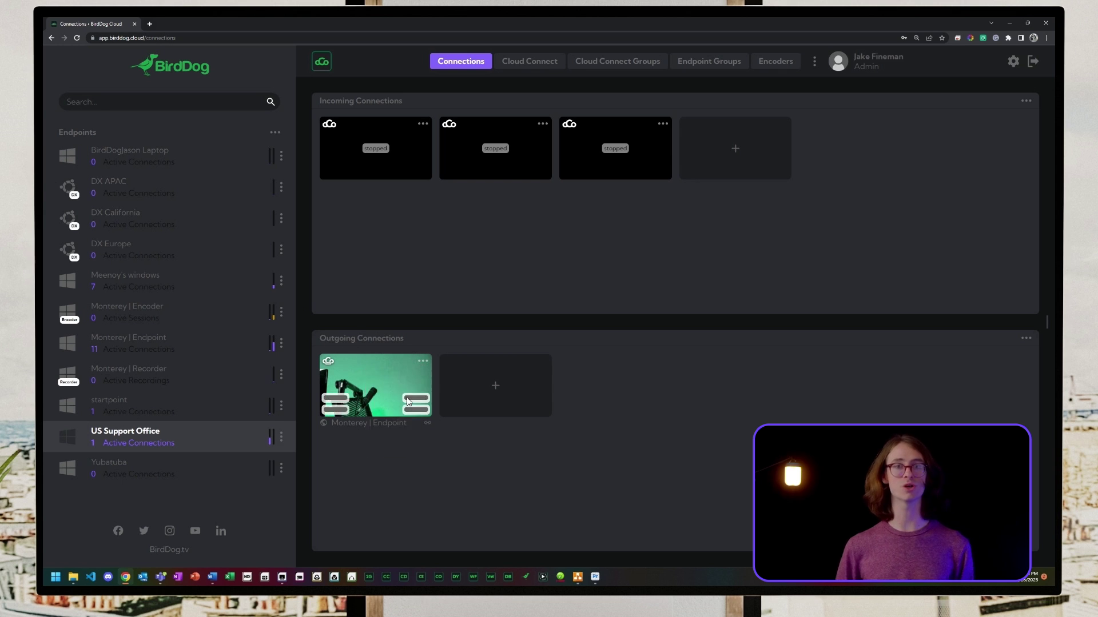
pyautogui.click(422, 361)
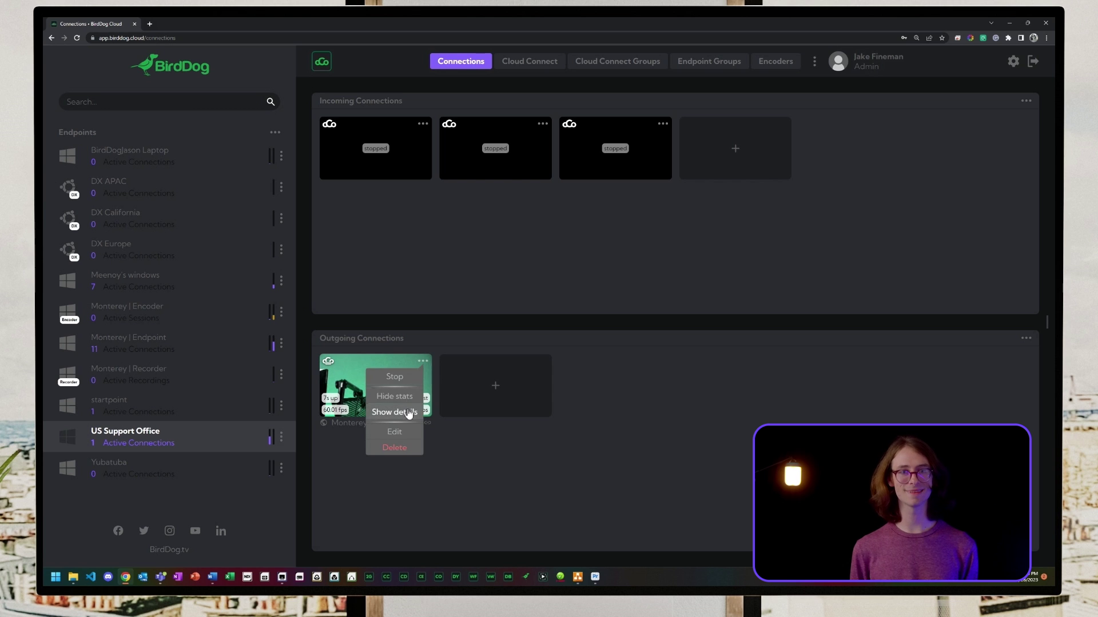
pyautogui.click(407, 412)
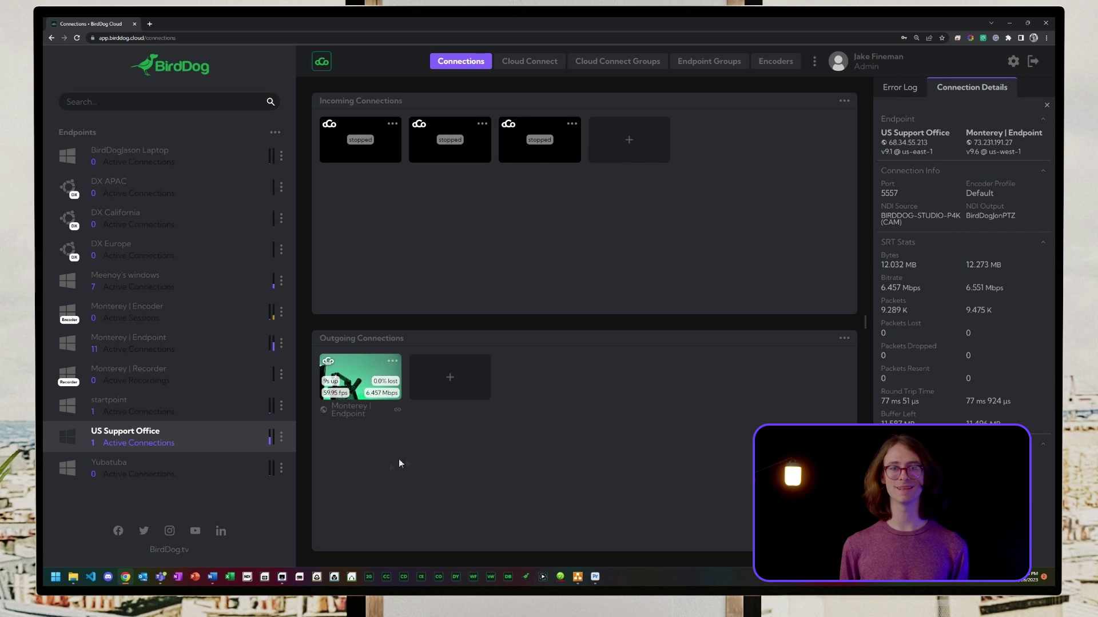
# Step: In NDI Studio Monitor, watch the PTZ camera source from MASTERPC
pyautogui.click(283, 575)
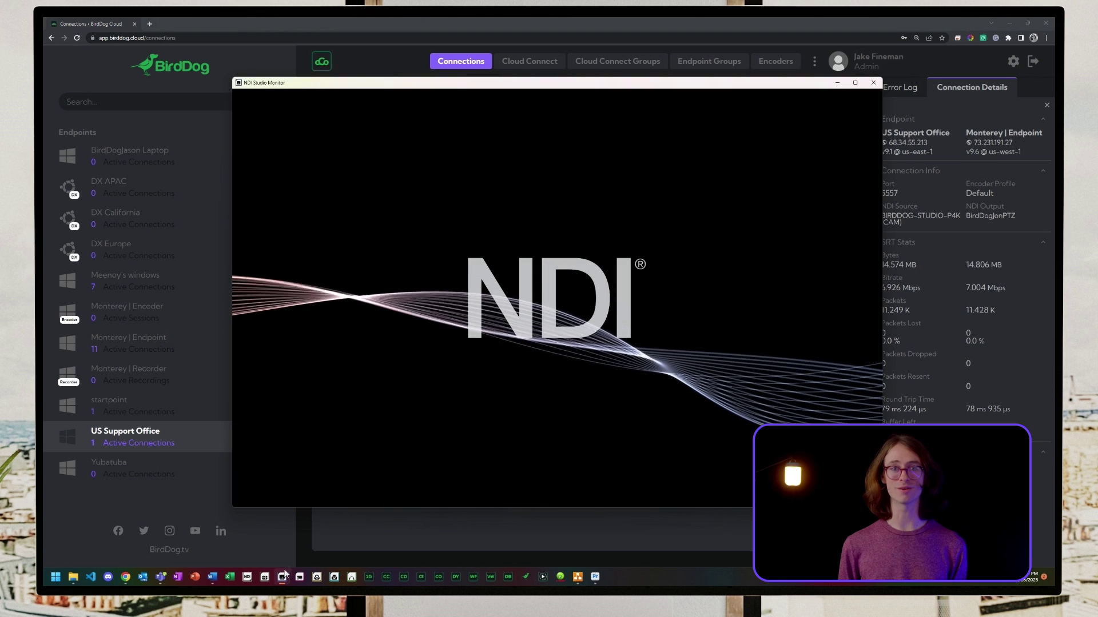
pyautogui.moveTo(331, 228)
pyautogui.click(245, 100)
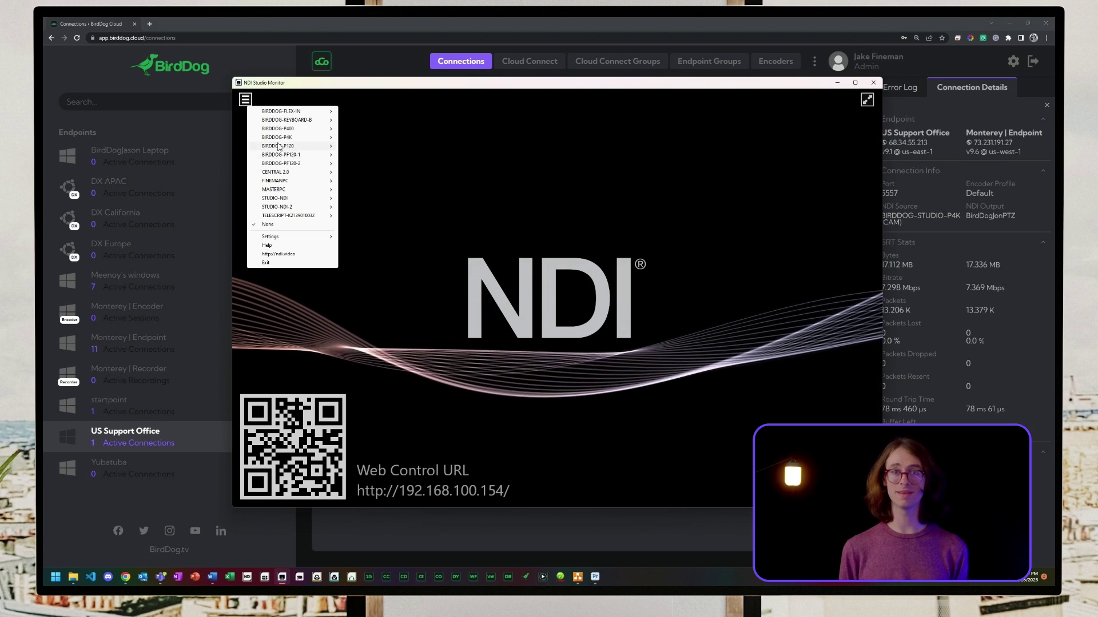
pyautogui.moveTo(291, 189)
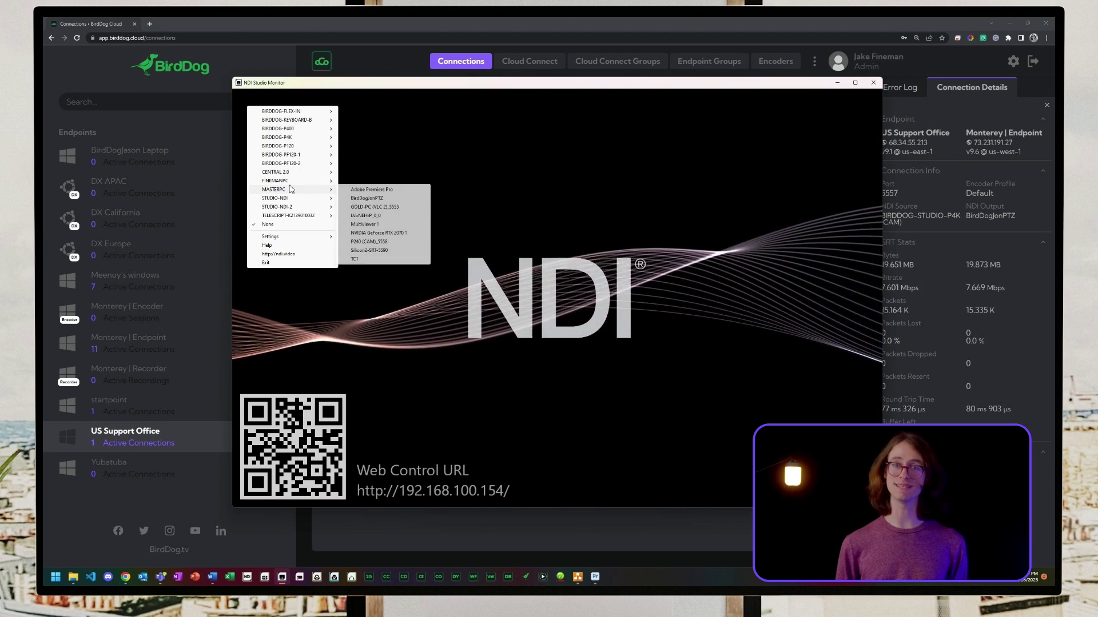
pyautogui.click(367, 198)
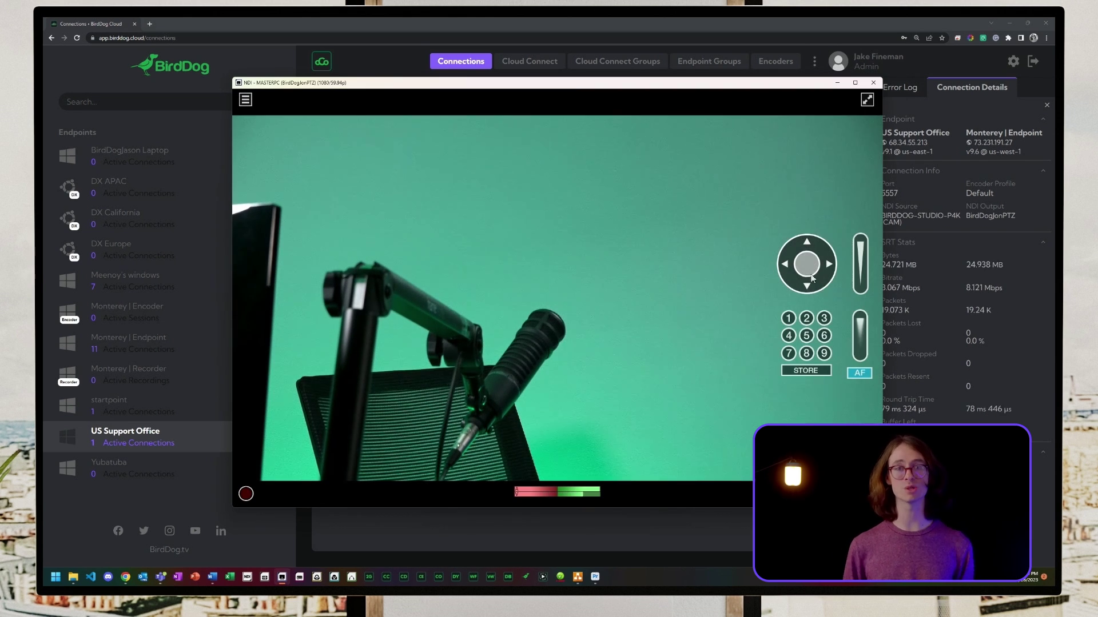
# Step: Store the camera position as preset 1 and zoom out to a wide studio view
pyautogui.click(805, 371)
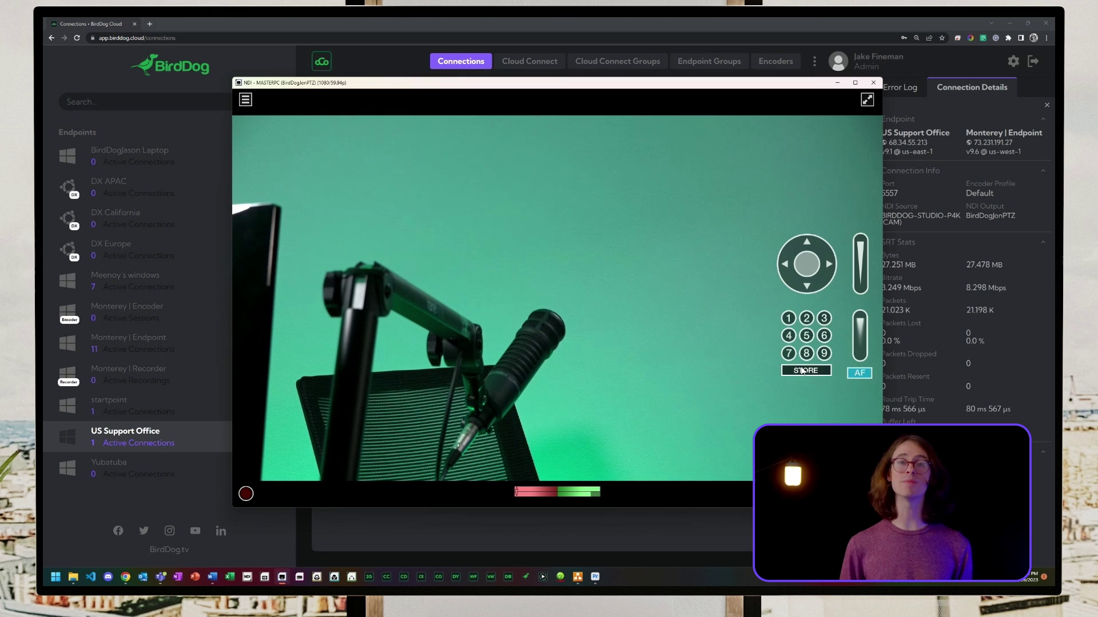
pyautogui.click(787, 319)
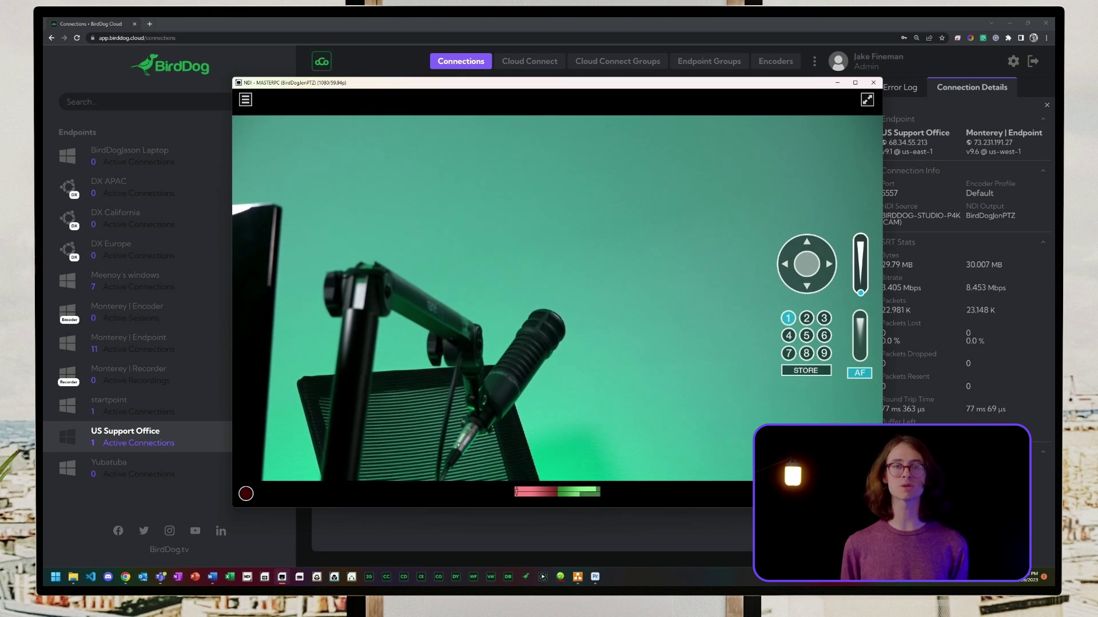
pyautogui.moveTo(860, 293)
pyautogui.mouseDown()
pyautogui.moveTo(861, 279)
pyautogui.moveTo(862, 302)
pyautogui.mouseUp()
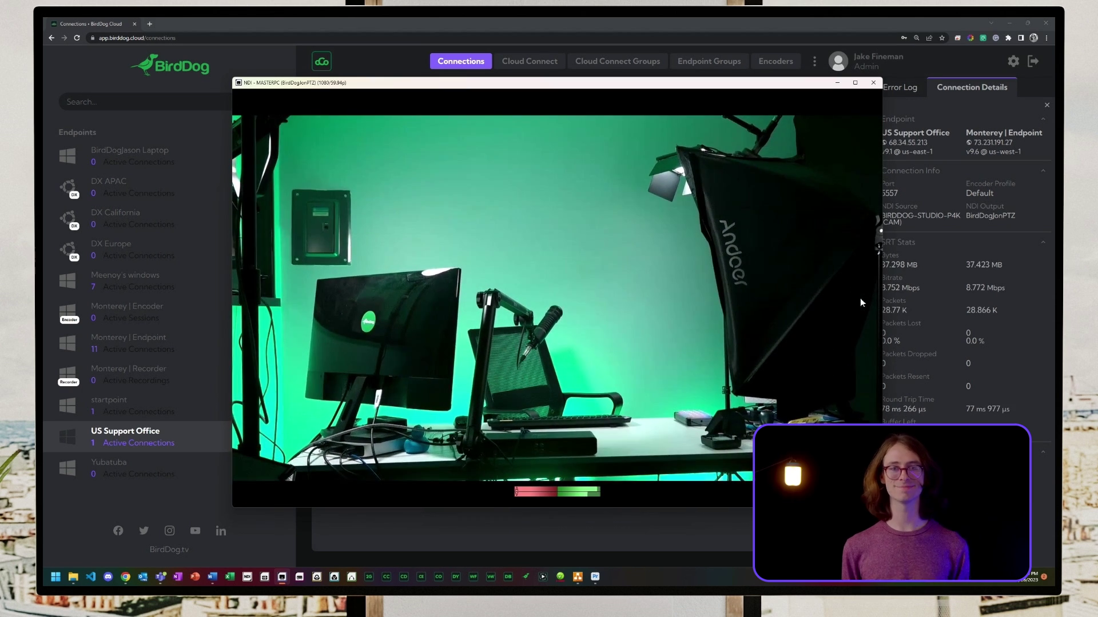